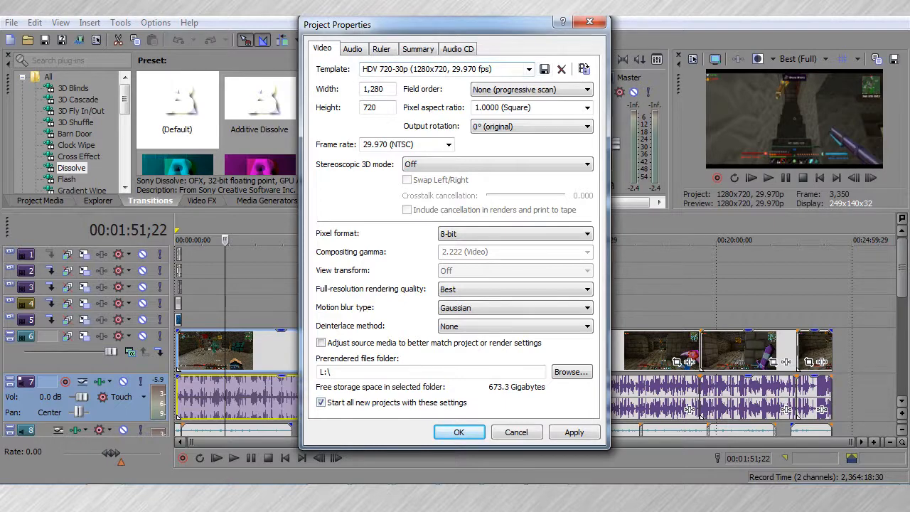
# Step: Review the project's template and pixel aspect ratio choices, keeping the pixel format at 8-bit and the deinterlace method at None
pyautogui.click(528, 69)
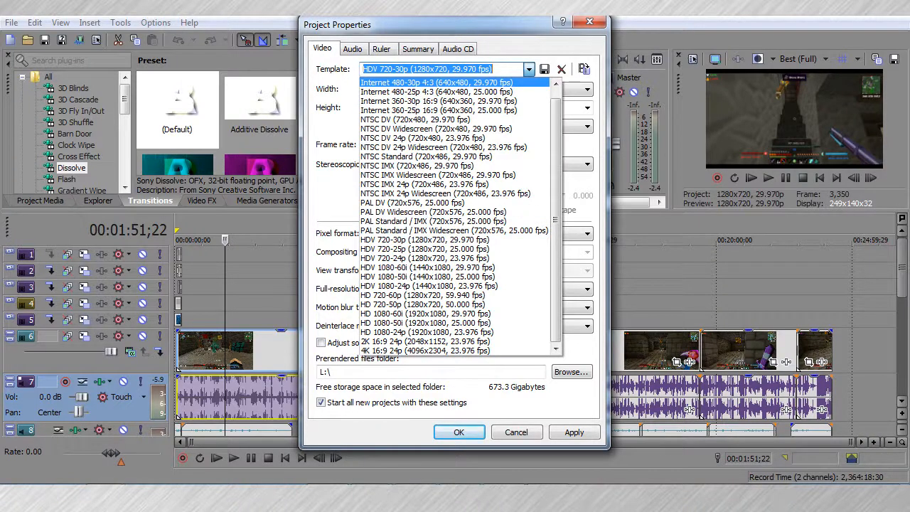
pyautogui.click(528, 69)
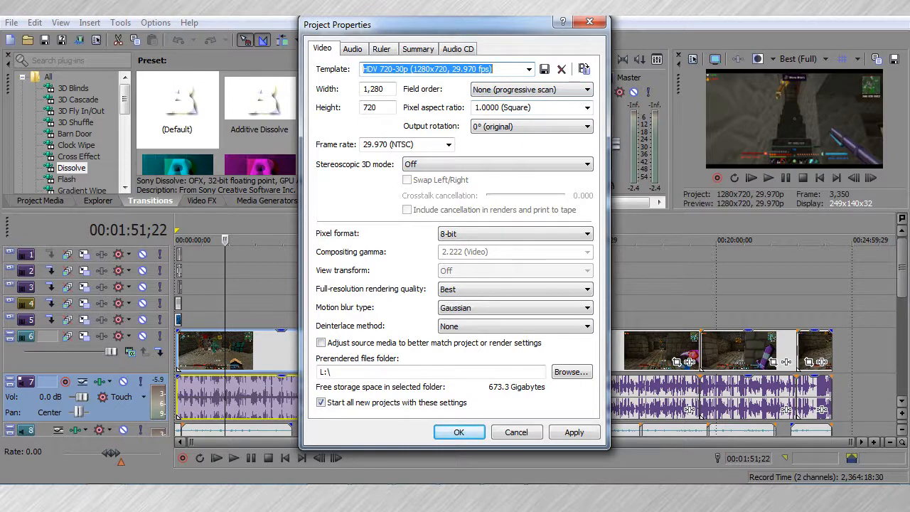
pyautogui.click(586, 108)
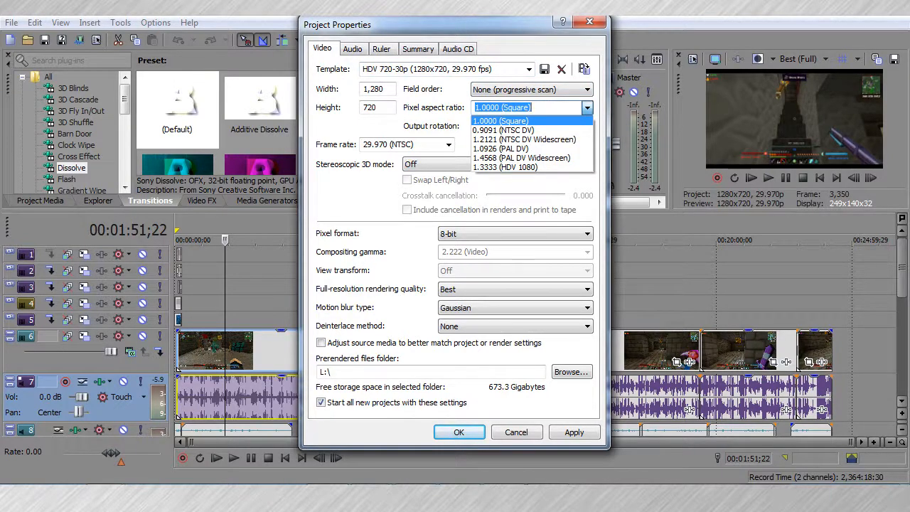
pyautogui.click(587, 108)
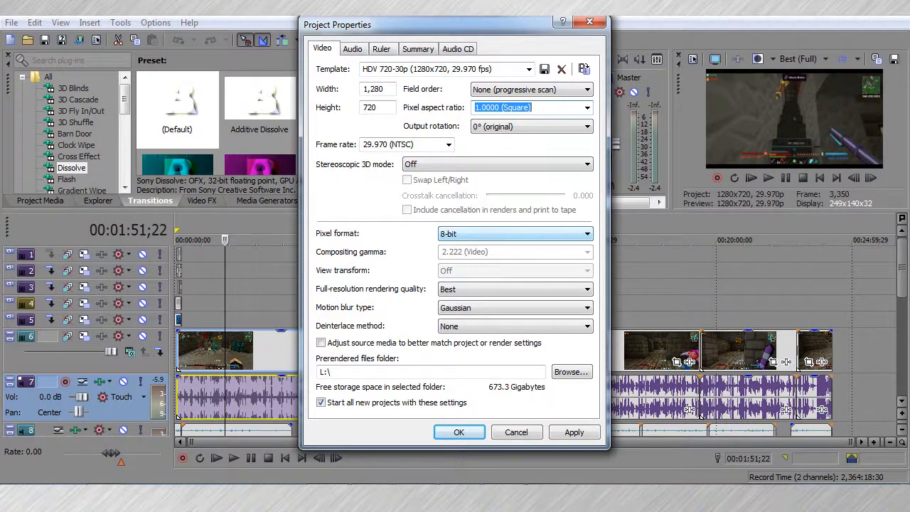
pyautogui.click(515, 234)
pyautogui.click(515, 247)
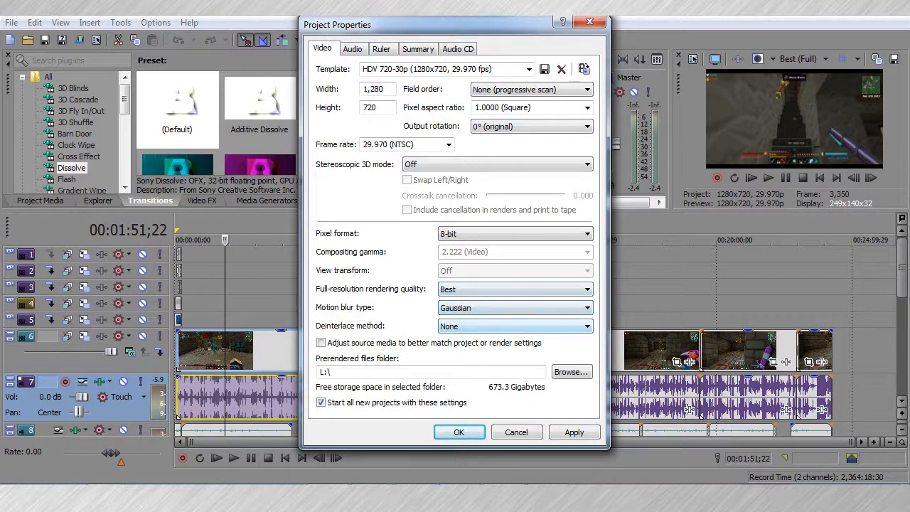
pyautogui.click(515, 326)
pyautogui.click(515, 336)
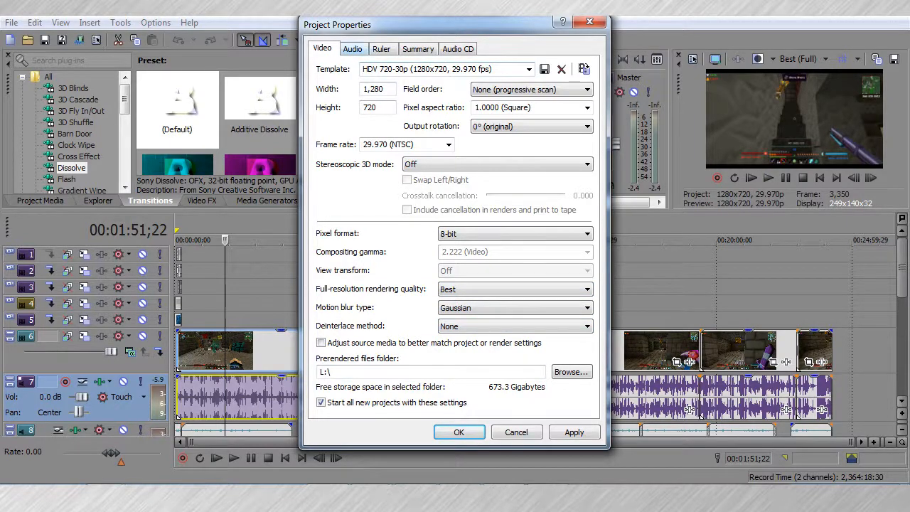
# Step: Set the resample and stretch quality to Good in the project's audio properties
pyautogui.click(352, 49)
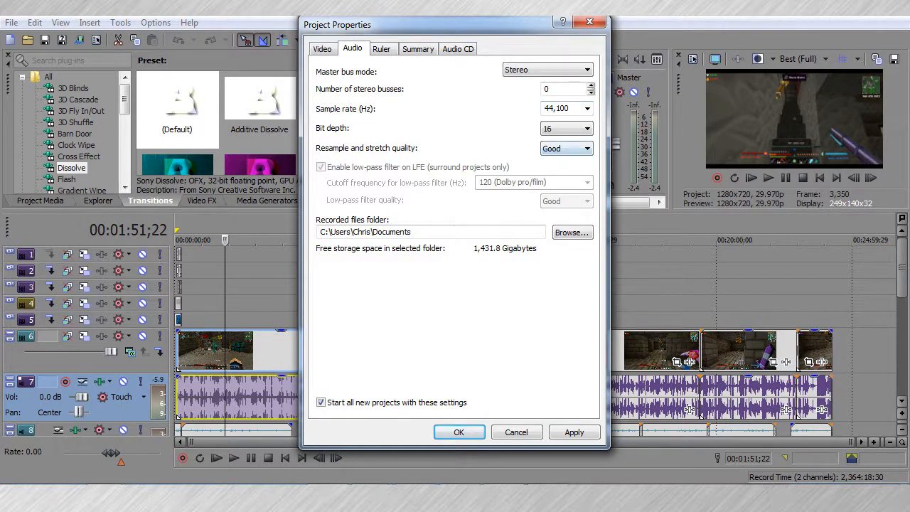
pyautogui.click(567, 148)
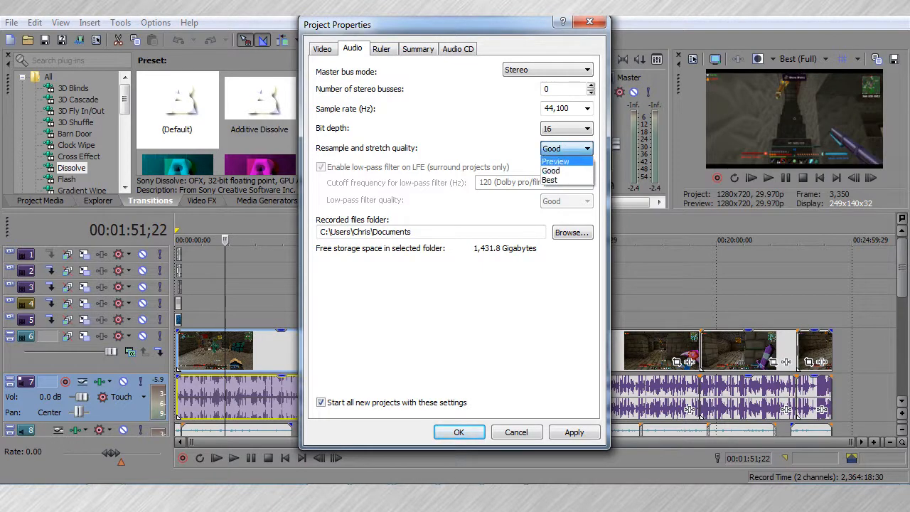
pyautogui.click(552, 171)
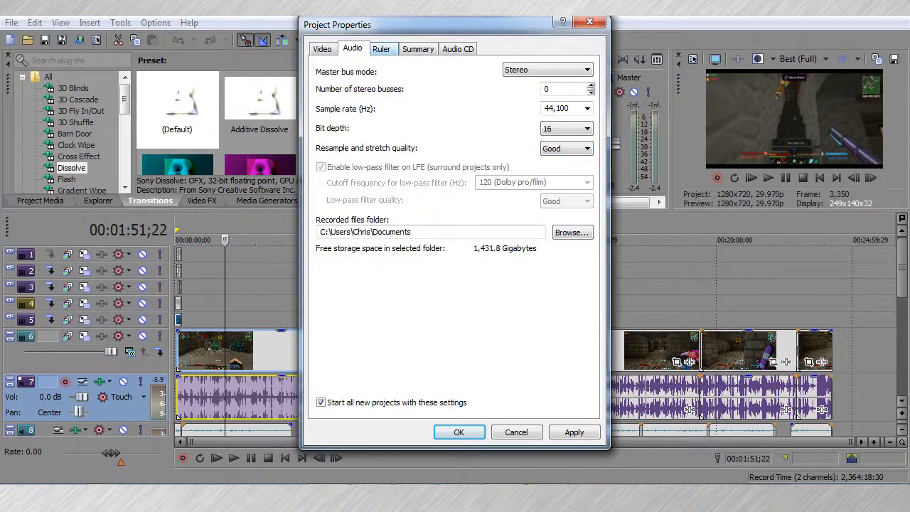
# Step: Look through the project's ruler, summary and audio CD properties, return to the video properties and accept them
pyautogui.hotkey('ctrl', 'Tab')
pyautogui.hotkey('ctrl', 'Tab')
pyautogui.hotkey('ctrl', 'Tab')
pyautogui.hotkey('ctrl', 'shift', 'Tab')
pyautogui.hotkey('ctrl', 'shift', 'Tab')
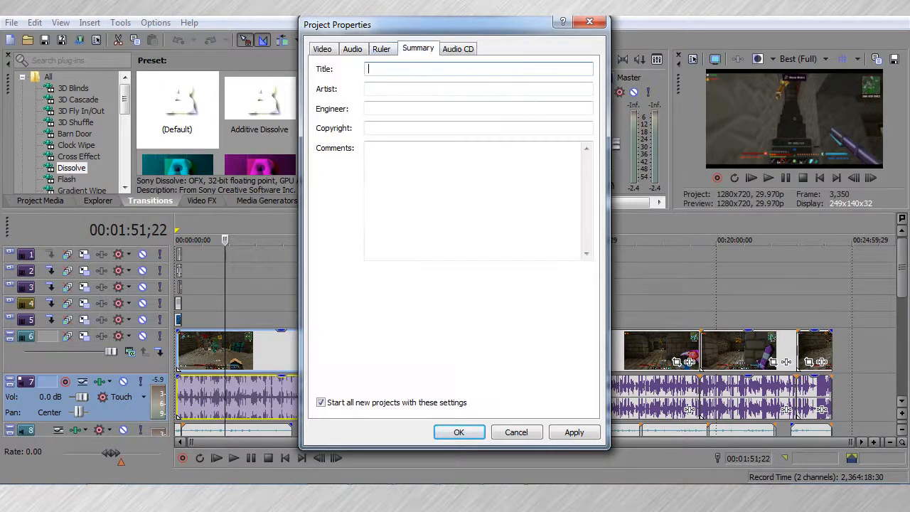
pyautogui.hotkey('ctrl', 'Tab')
pyautogui.hotkey('ctrl', 'Tab')
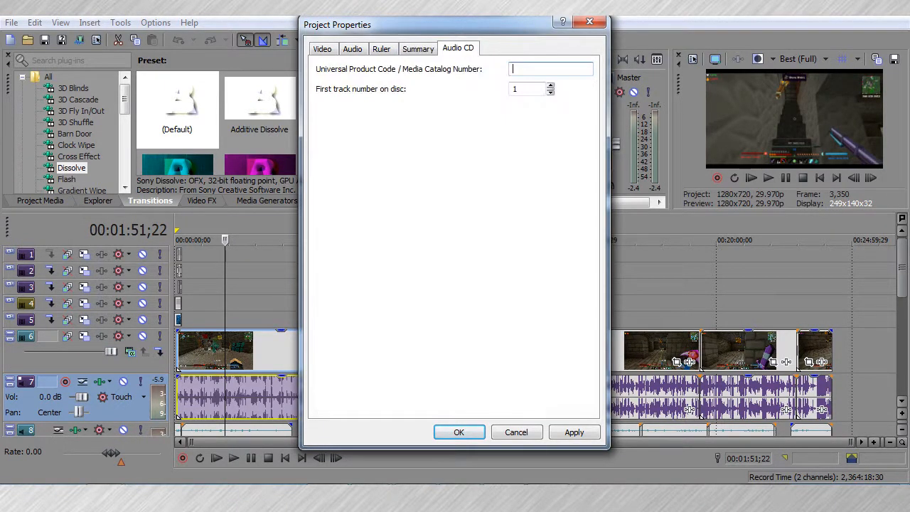
pyautogui.hotkey('ctrl', 'shift', 'Tab')
pyautogui.hotkey('ctrl', 'shift', 'Tab')
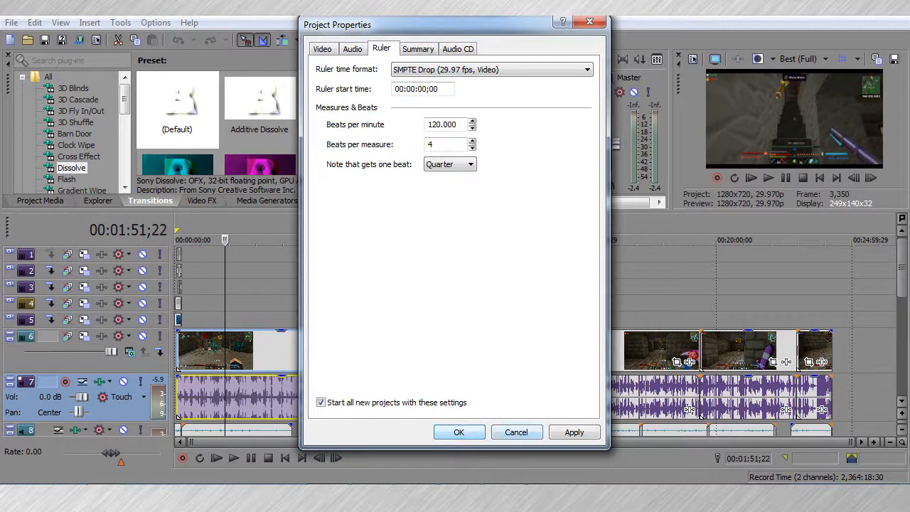
pyautogui.click(322, 49)
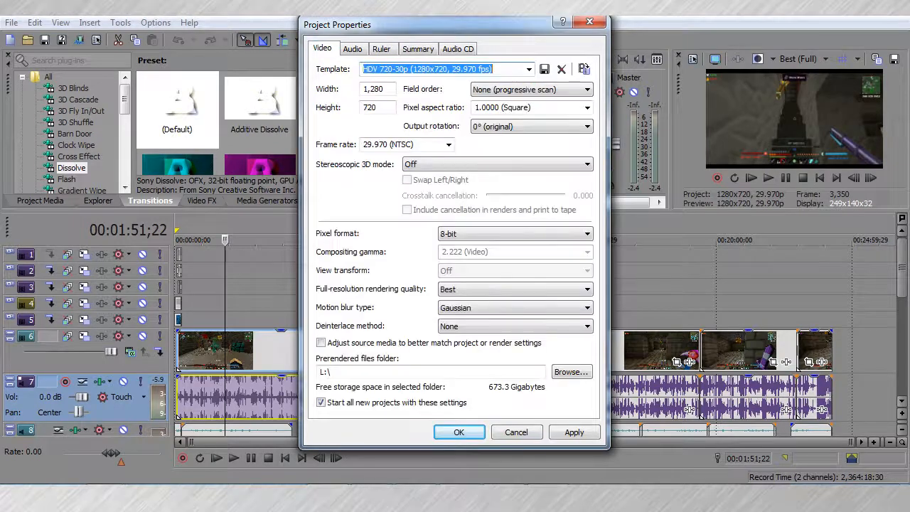
pyautogui.press('Return')
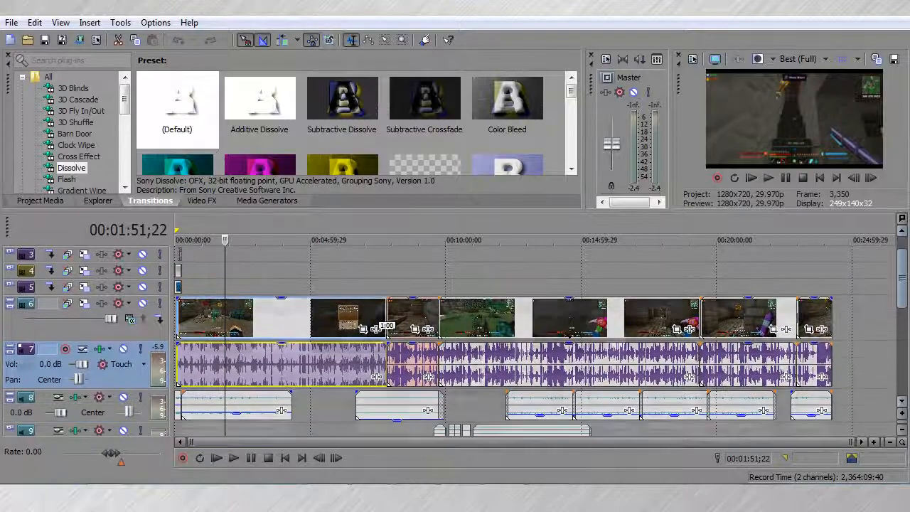
# Step: Turn off Maintain aspect ratio in the Event Pan/Crop settings of the first video clip on track 6
pyautogui.click(902, 401)
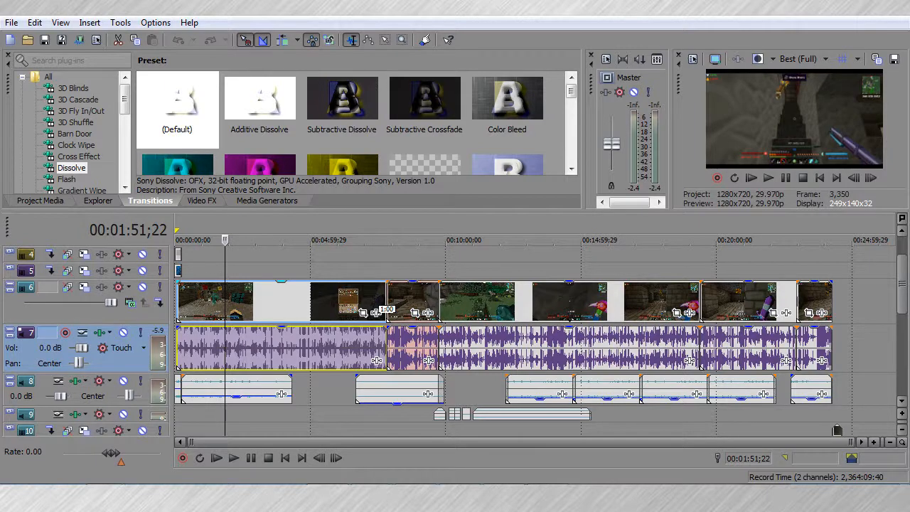
pyautogui.scroll(1, 534, 341)
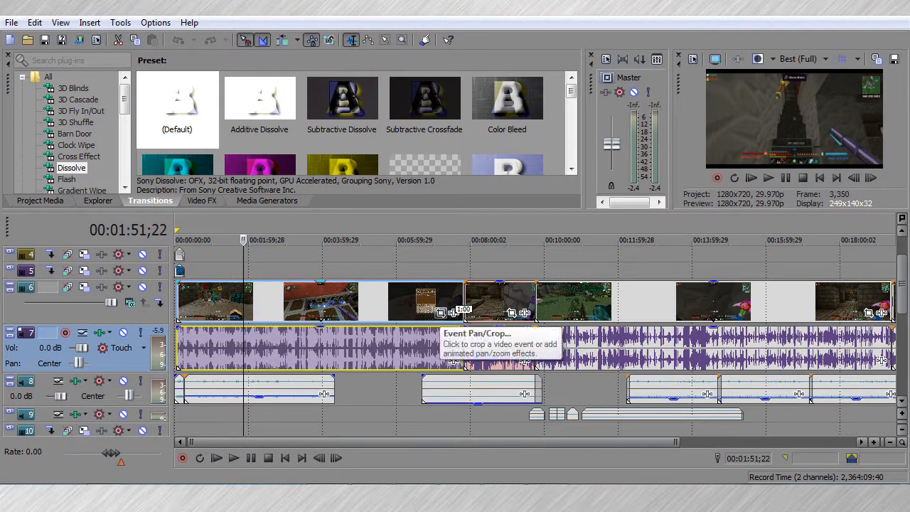
pyautogui.click(441, 313)
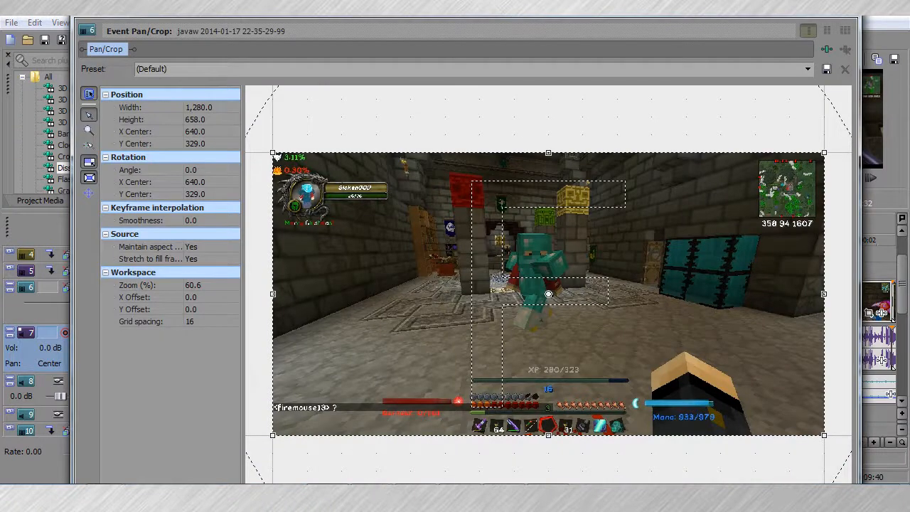
pyautogui.click(213, 247)
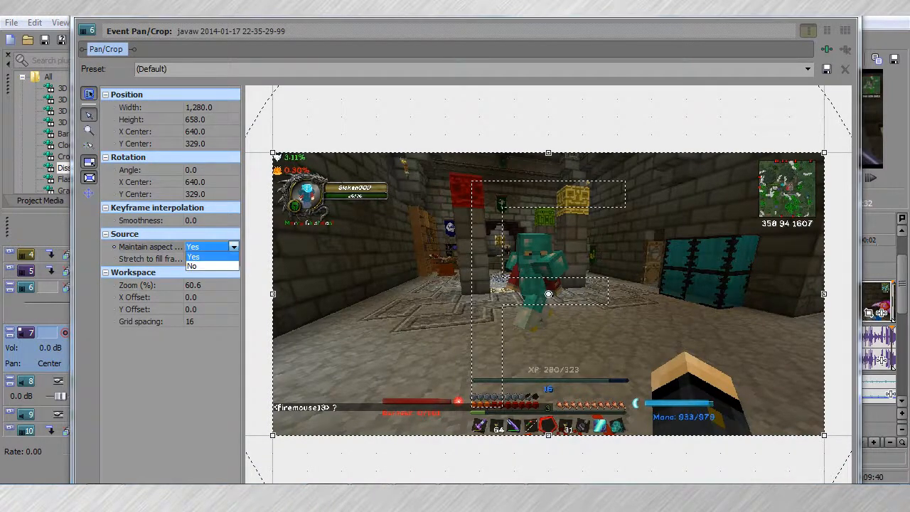
pyautogui.click(191, 266)
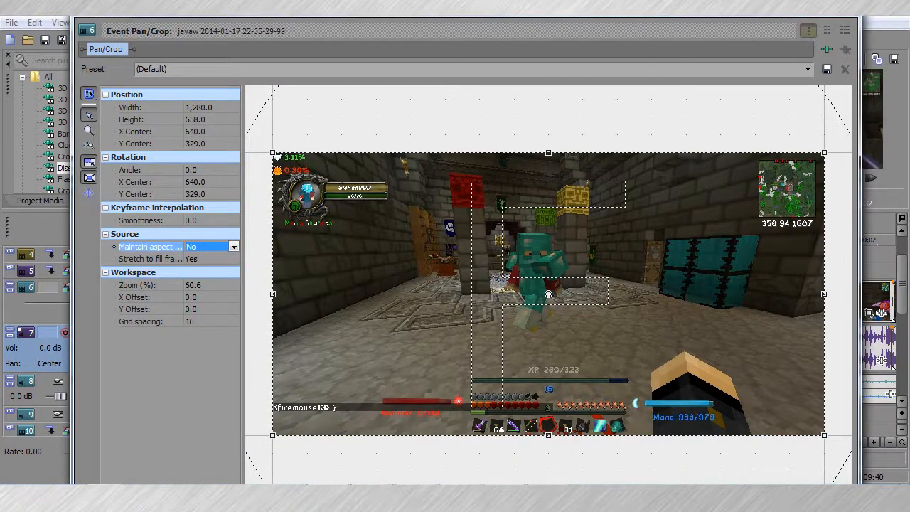
pyautogui.click(851, 18)
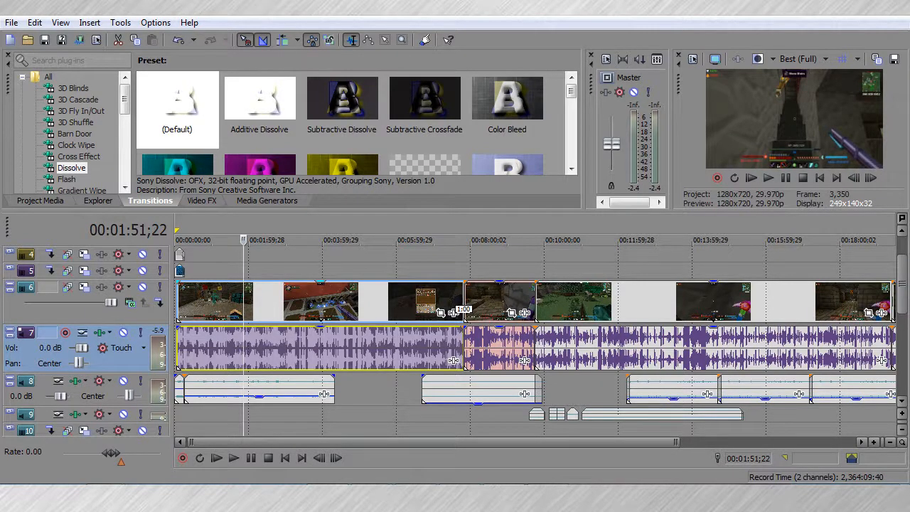
# Step: Go through the remaining video clips on track 6 one by one, up to the last clip
pyautogui.click(512, 302)
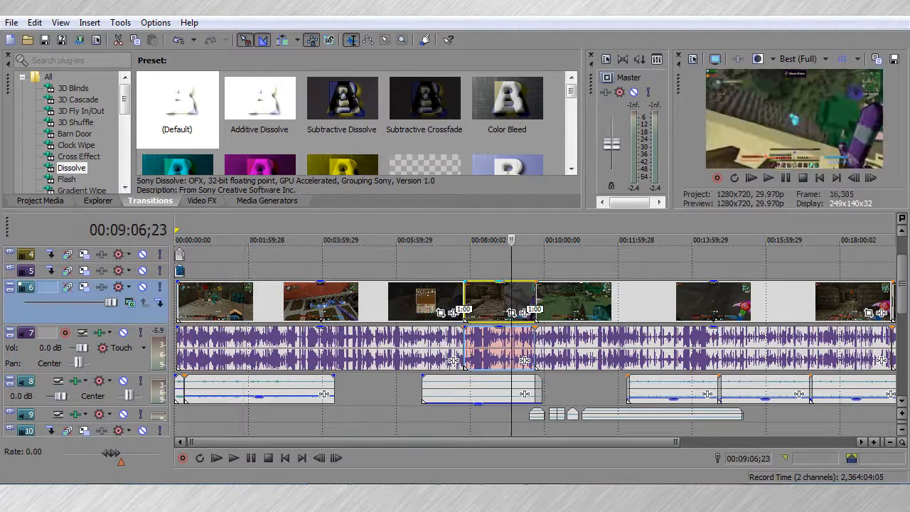
pyautogui.click(614, 302)
pyautogui.scroll(-1, 614, 302)
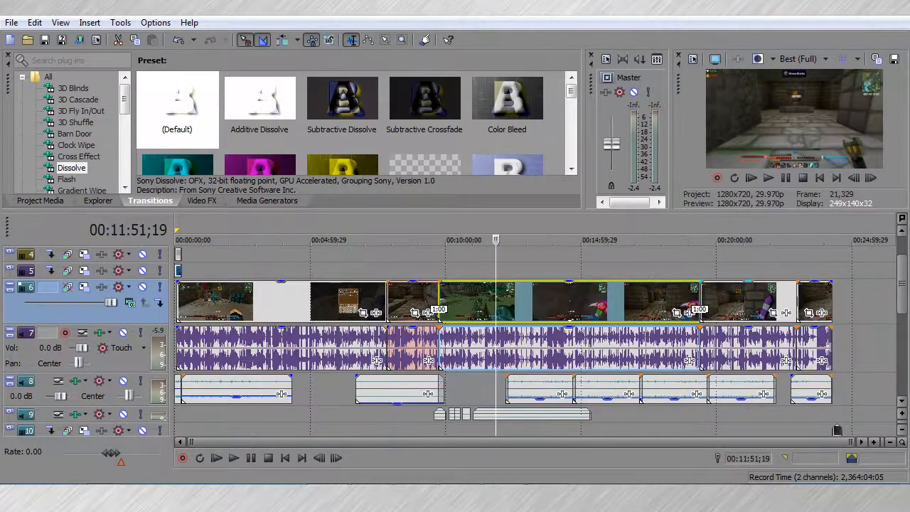
pyautogui.click(732, 302)
pyautogui.click(820, 302)
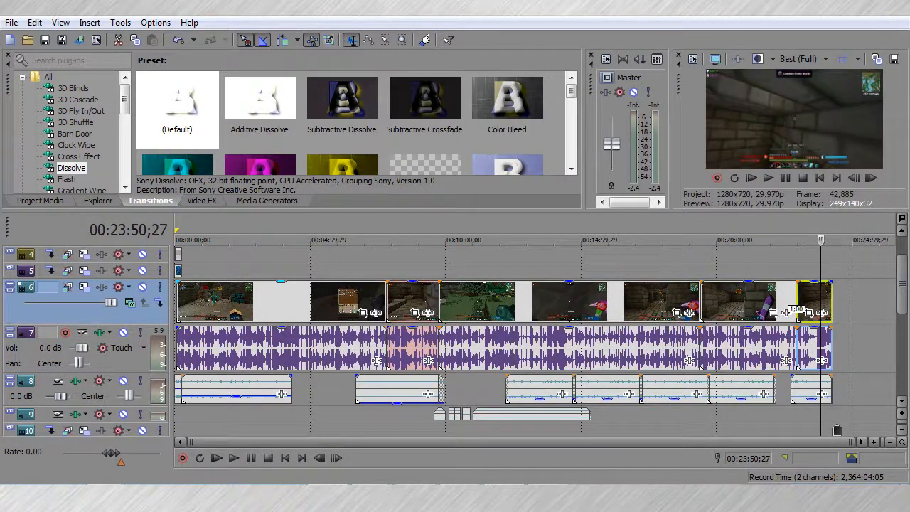
# Step: Select the first video clip on track 6 and set its event properties to Disable resample
pyautogui.click(270, 302)
pyautogui.scroll(3, 270, 302)
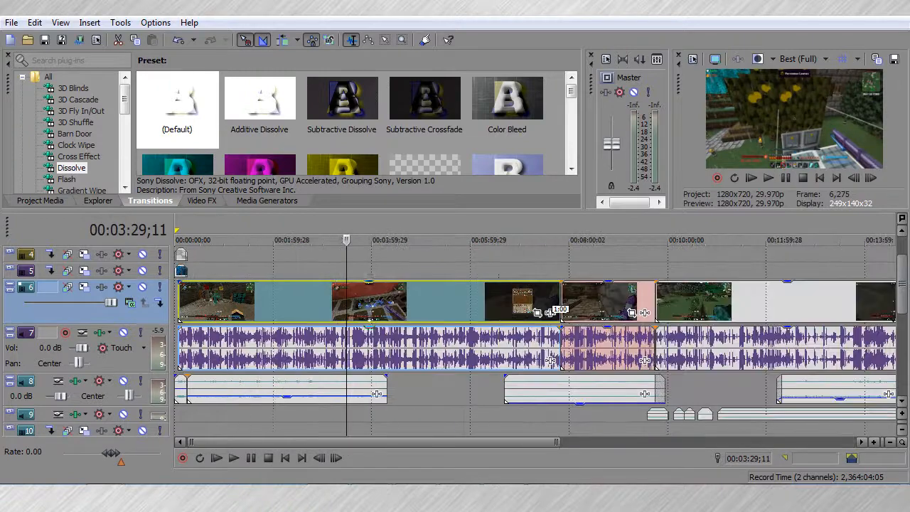
pyautogui.scroll(-1, 270, 302)
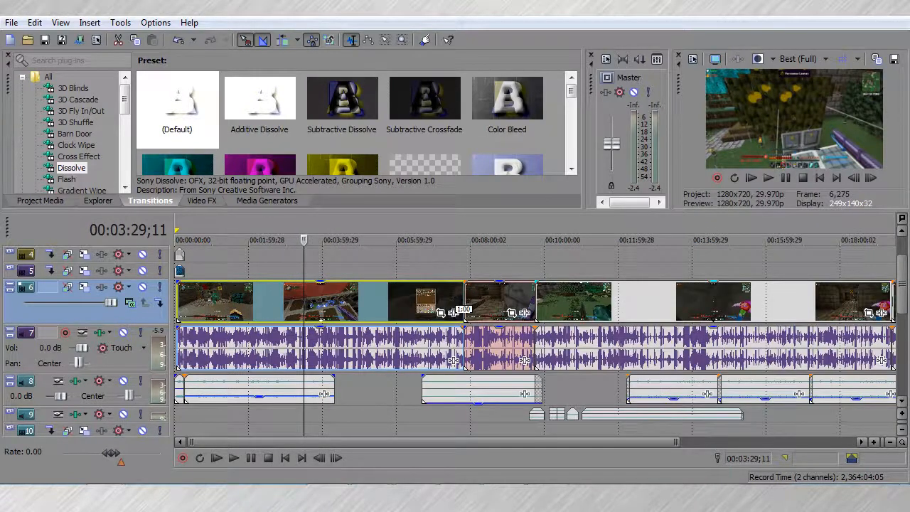
pyautogui.scroll(-1, 818, 312)
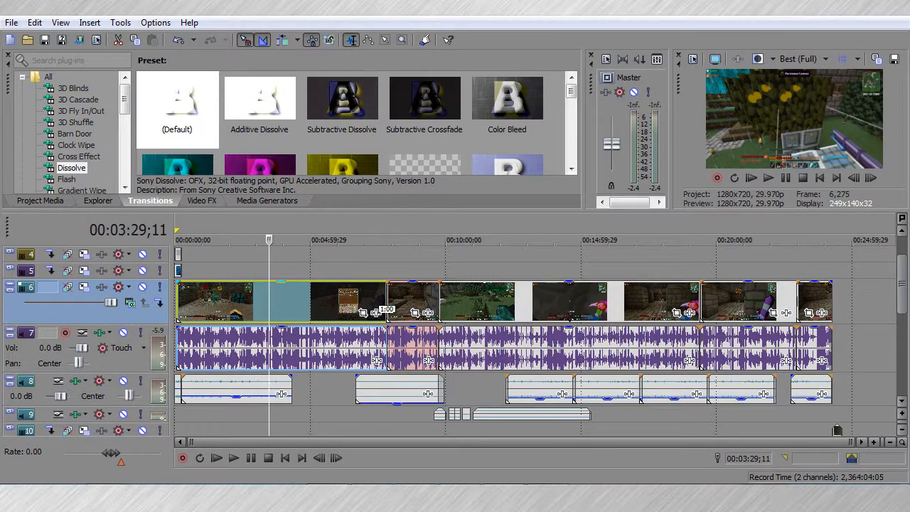
pyautogui.rightClick(312, 302)
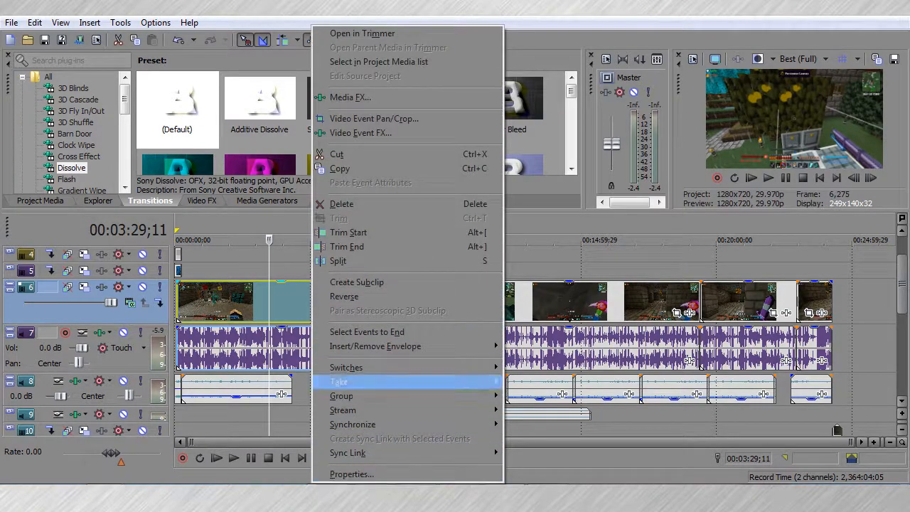
pyautogui.rightClick(292, 302)
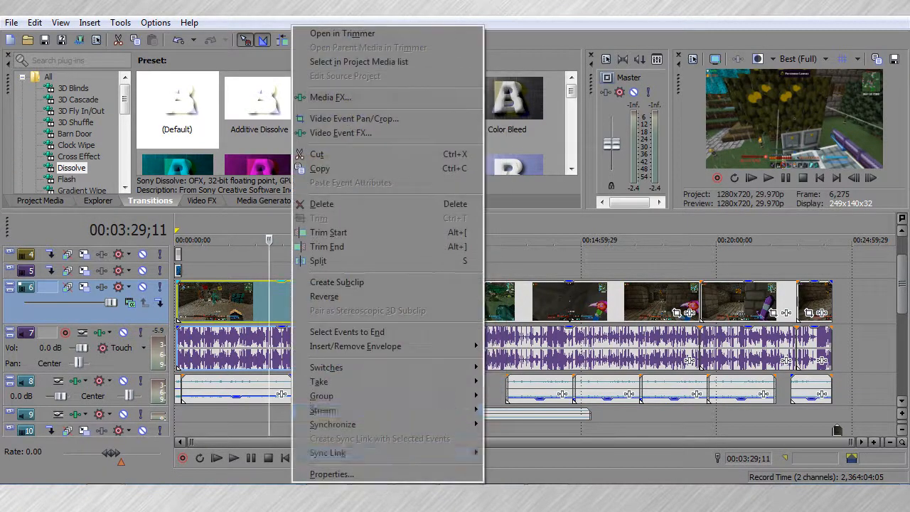
pyautogui.click(331, 473)
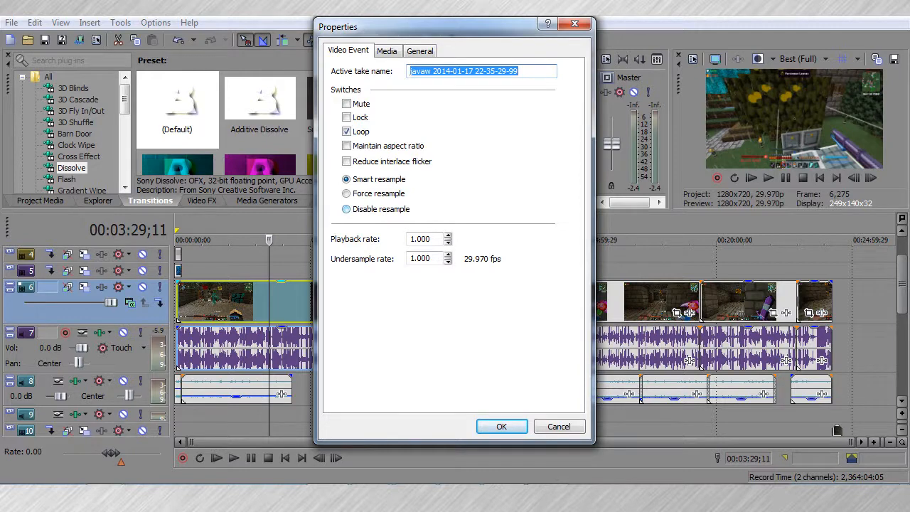
pyautogui.click(346, 209)
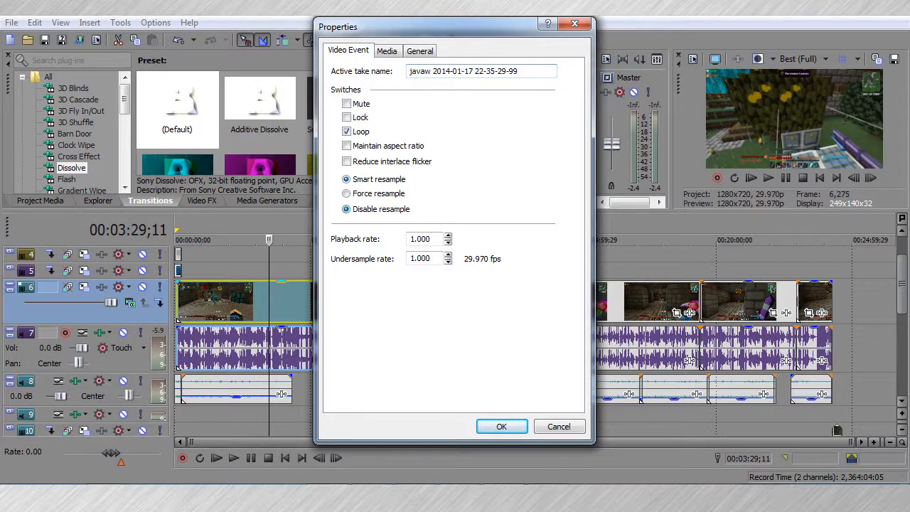
pyautogui.press('Return')
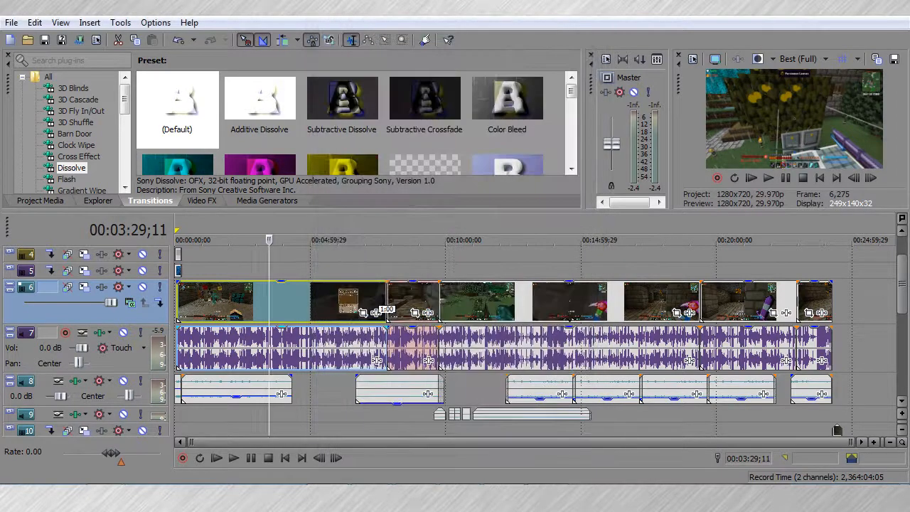
# Step: Open the event properties of the second video clip on track 6 and close them
pyautogui.rightClick(424, 313)
pyautogui.click(466, 474)
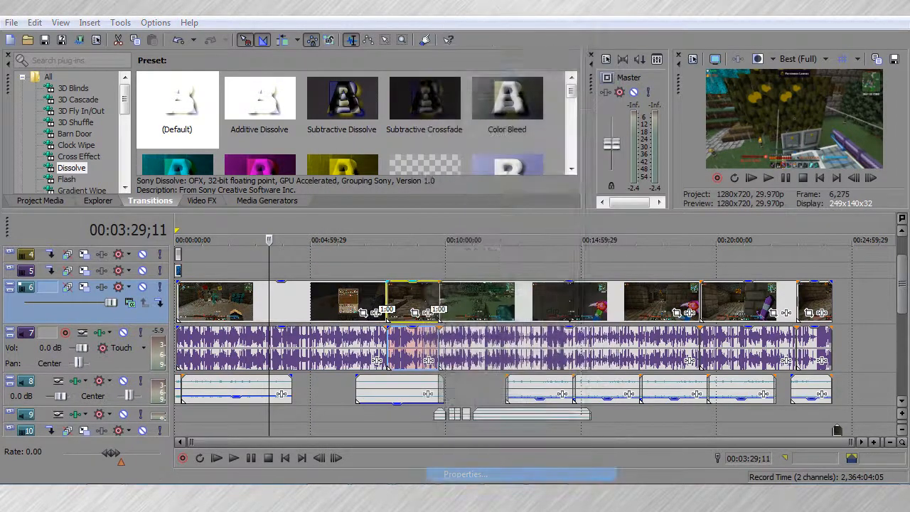
pyautogui.press('Return')
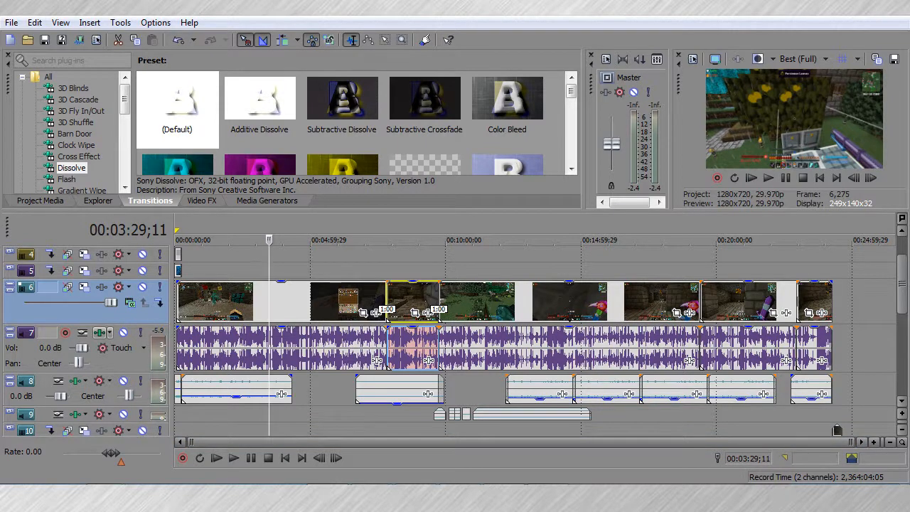
# Step: Examine the Track Noise Gate settings in the audio effects of track 7 and close the effects window
pyautogui.click(100, 332)
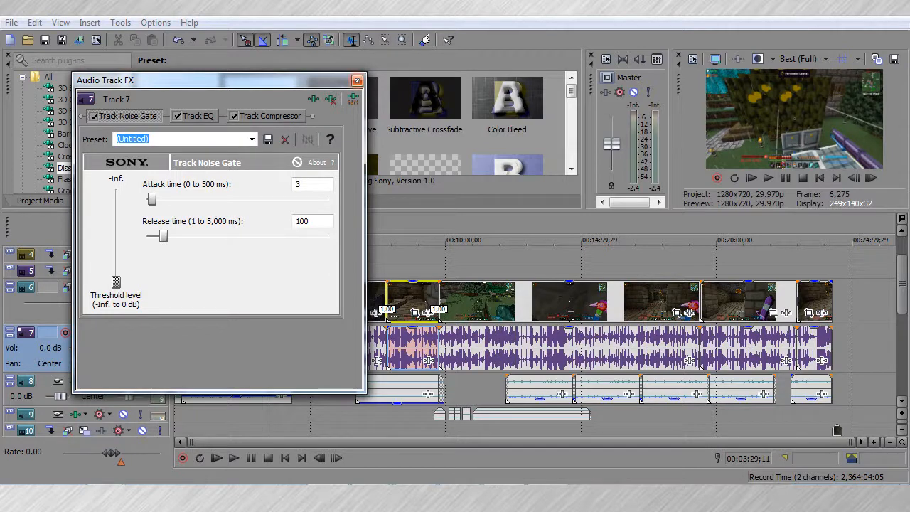
pyautogui.press('Escape')
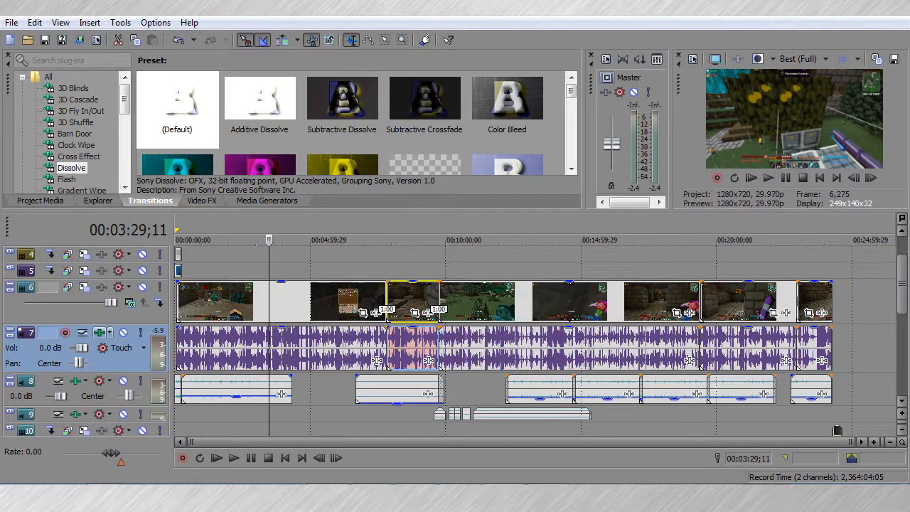
# Step: Apply the preset Limit levels to -6 dB (hard limiter) to the Track Compressor in the audio effects of track 7
pyautogui.click(100, 331)
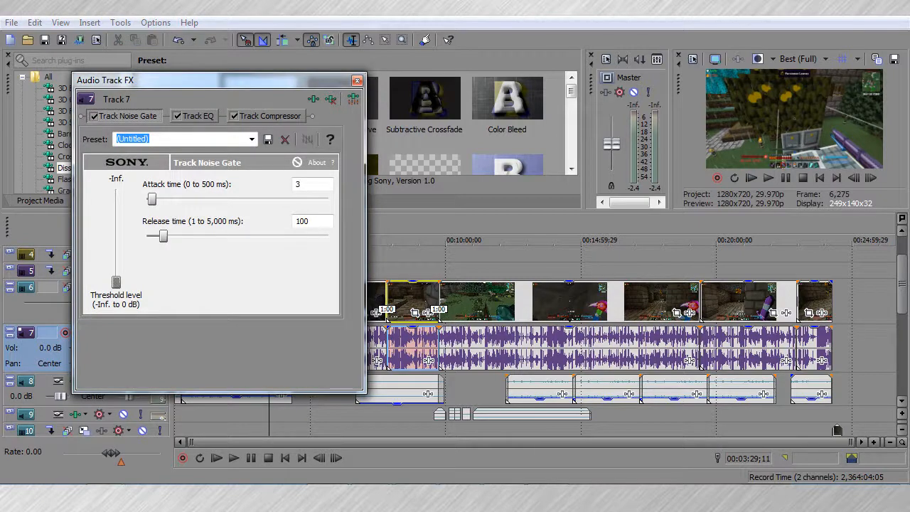
pyautogui.click(198, 116)
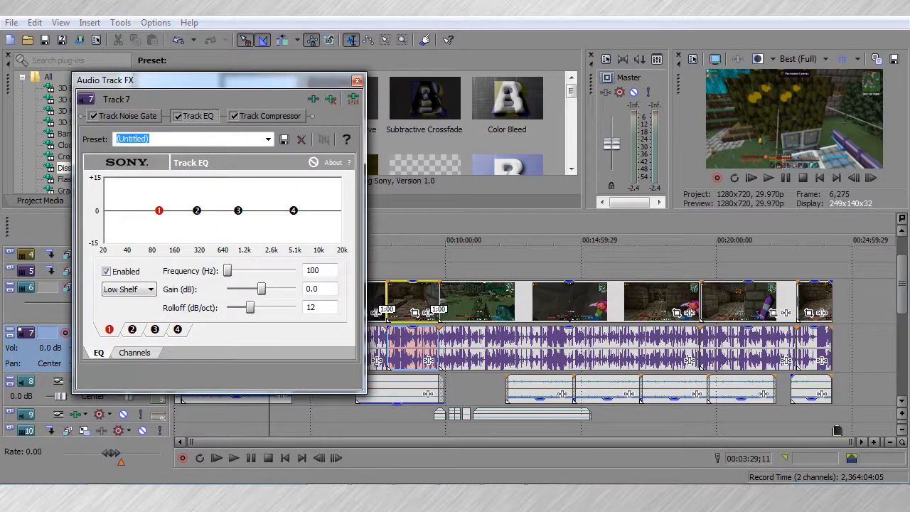
pyautogui.click(270, 116)
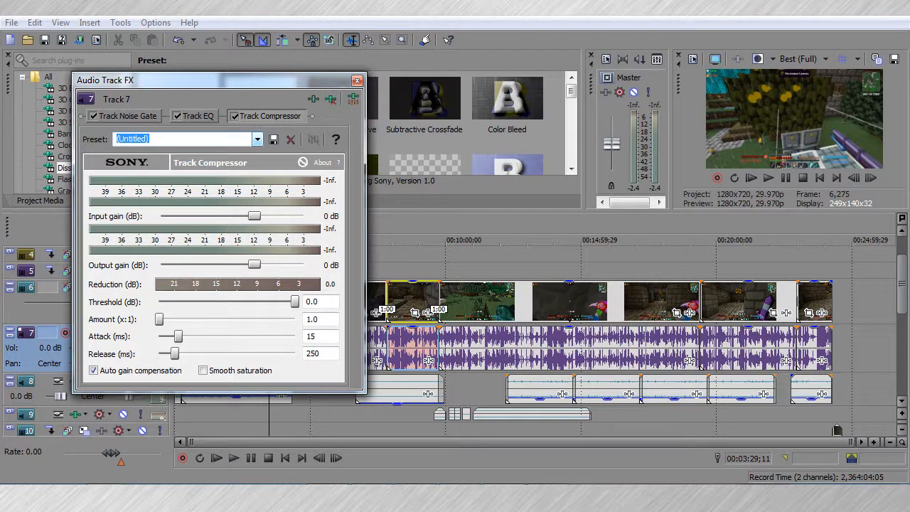
pyautogui.click(257, 139)
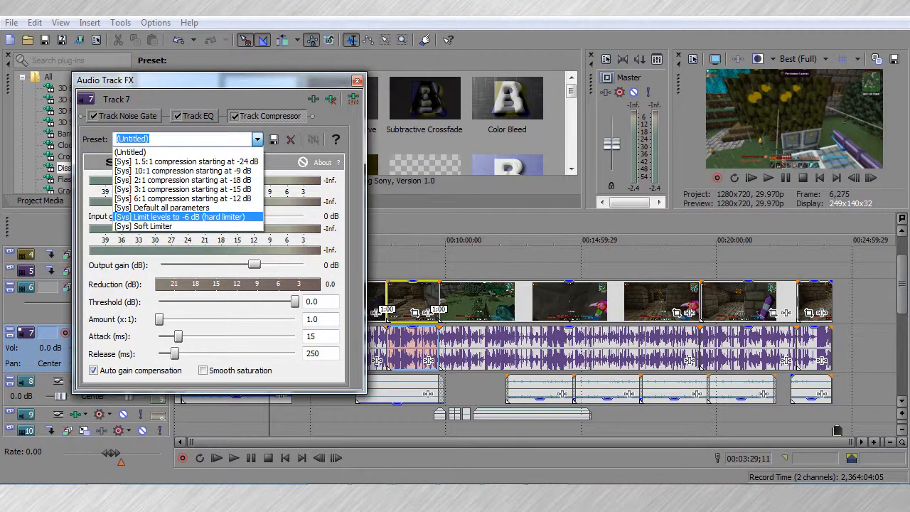
pyautogui.press('Return')
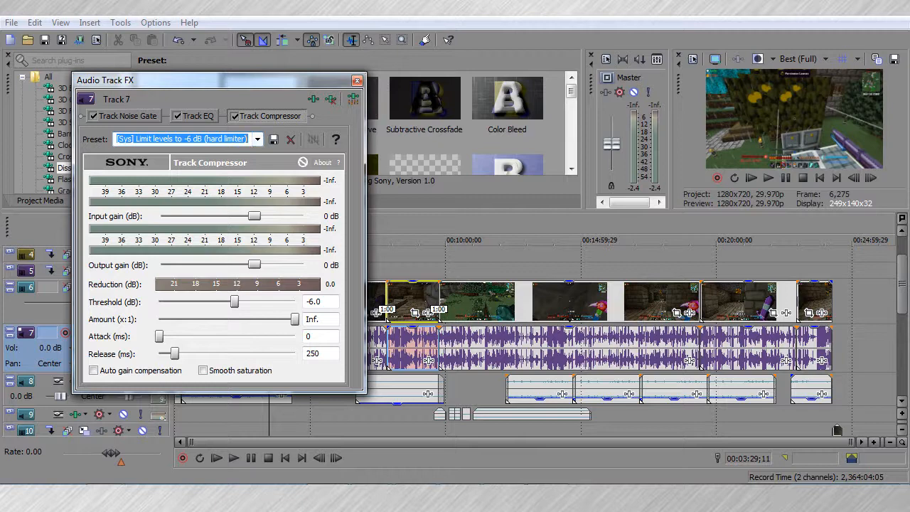
# Step: Apply the Fletcher-Munson curve (low volume compensation) preset to track 7's Track EQ and close the audio effects window
pyautogui.click(197, 116)
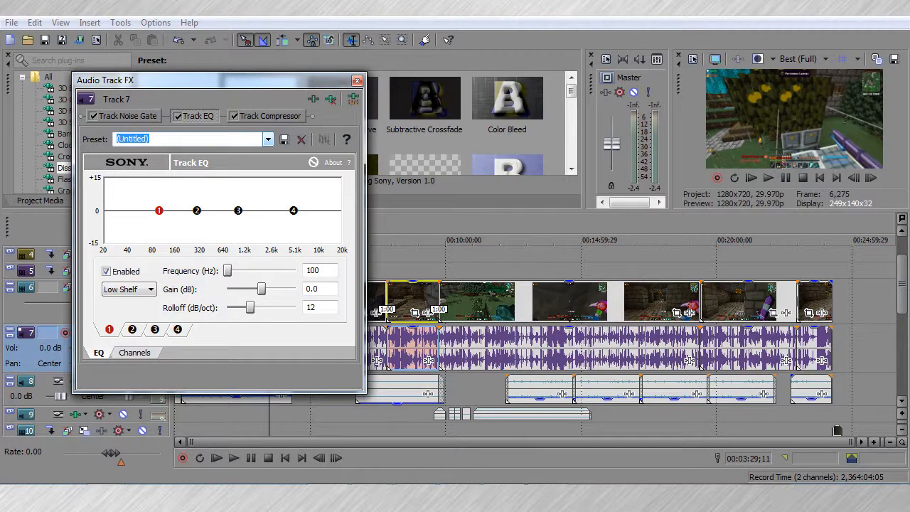
pyautogui.click(268, 139)
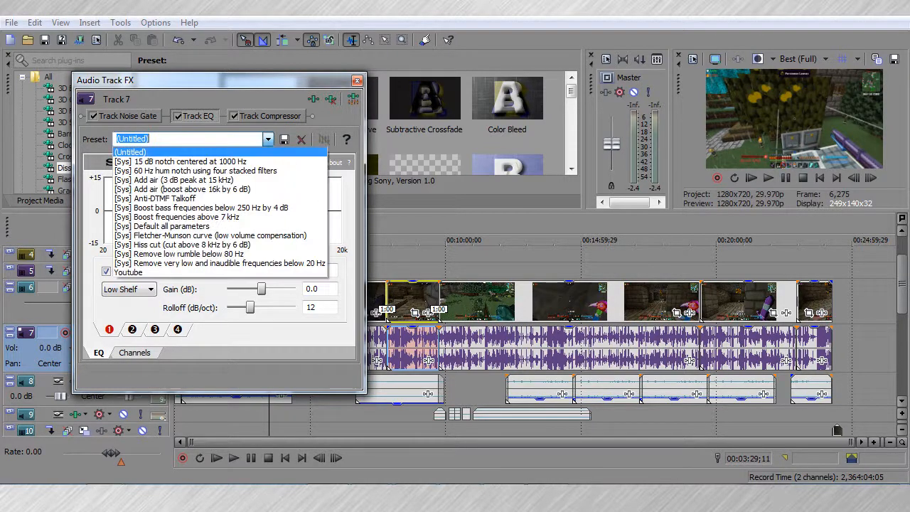
pyautogui.click(242, 234)
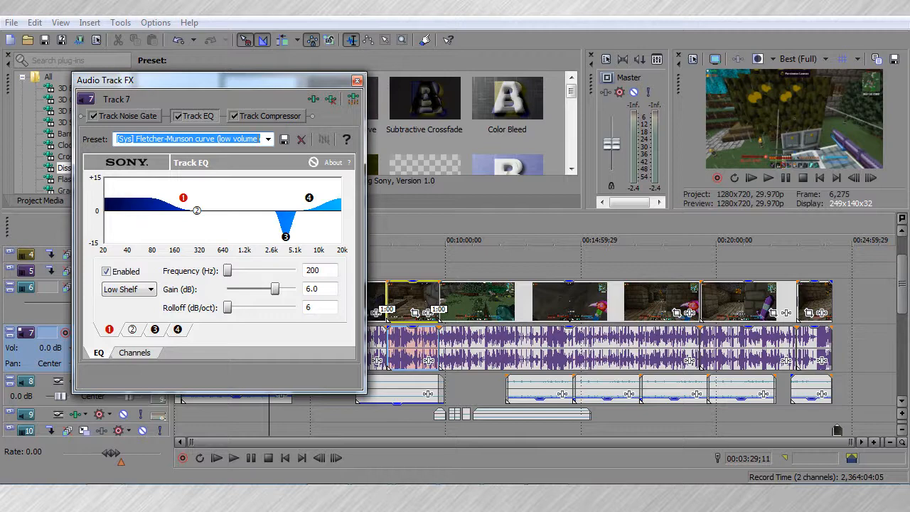
pyautogui.click(357, 81)
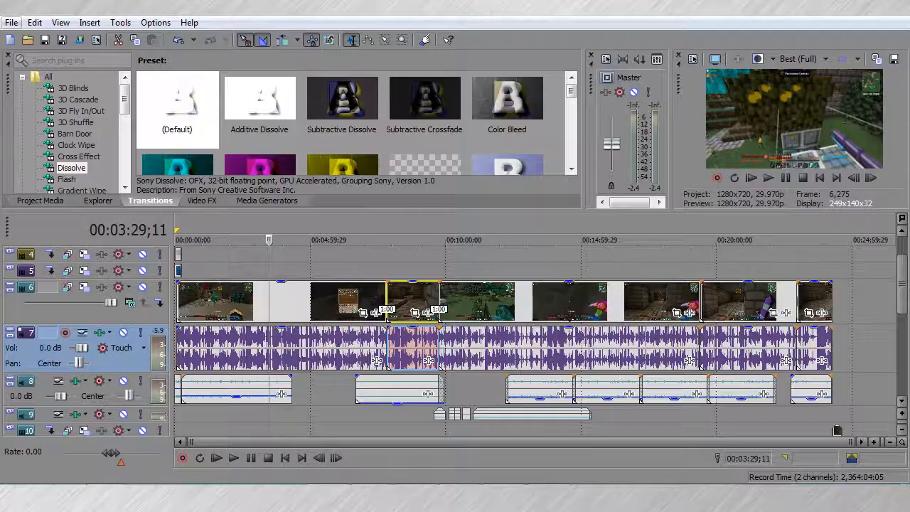
# Step: Open the Render As settings and list all render templates instead of favorites only, up to the Windows Media Video V11 group
pyautogui.click(11, 22)
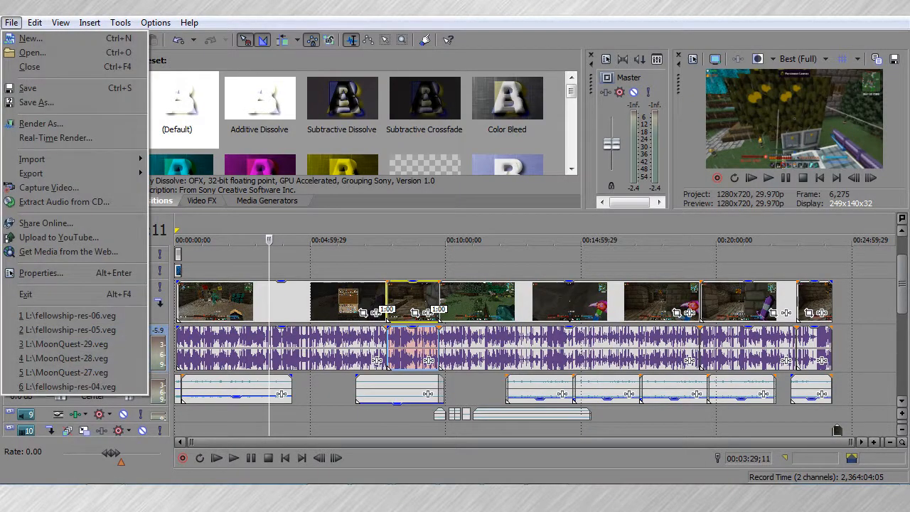
pyautogui.press('Escape')
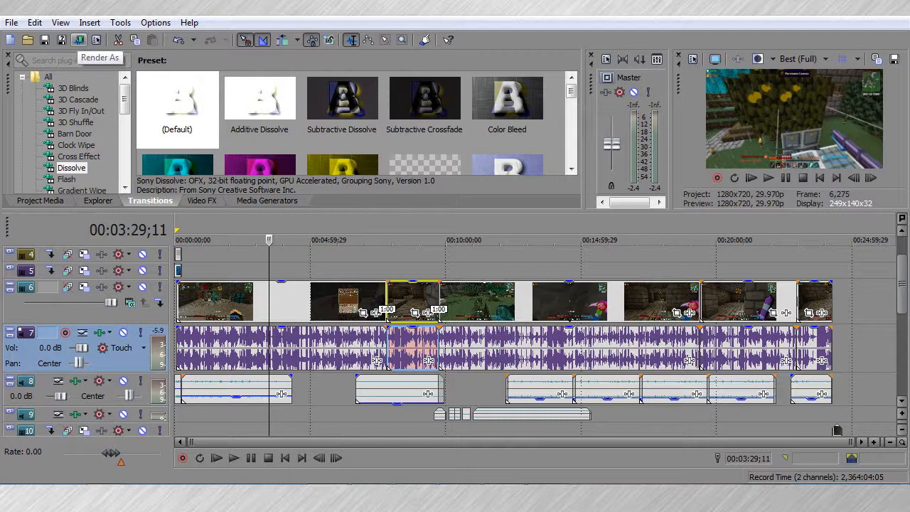
pyautogui.click(78, 40)
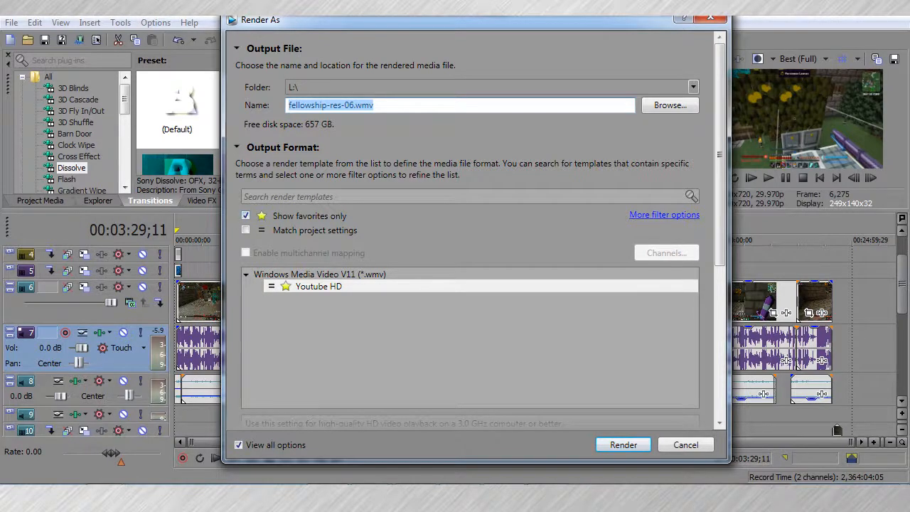
pyautogui.click(246, 215)
pyautogui.scroll(-1, 246, 215)
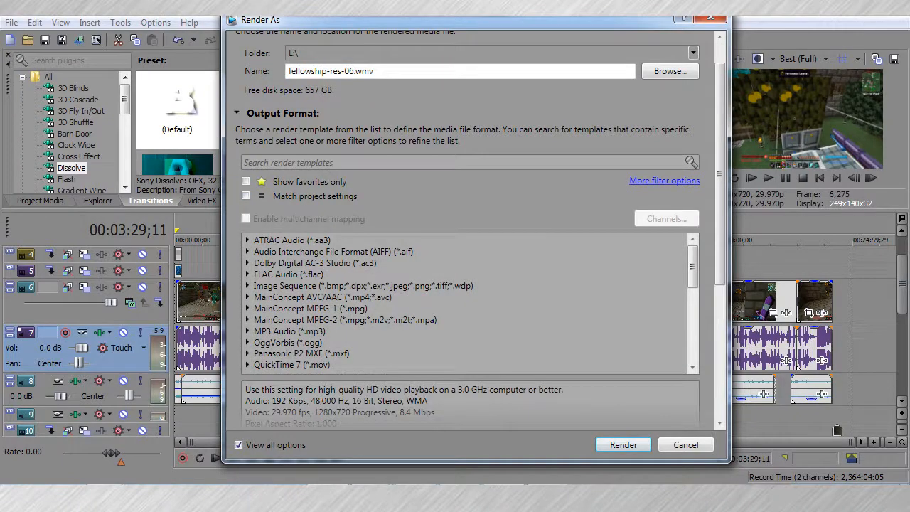
pyautogui.scroll(-5, 469, 302)
pyautogui.scroll(-3, 469, 302)
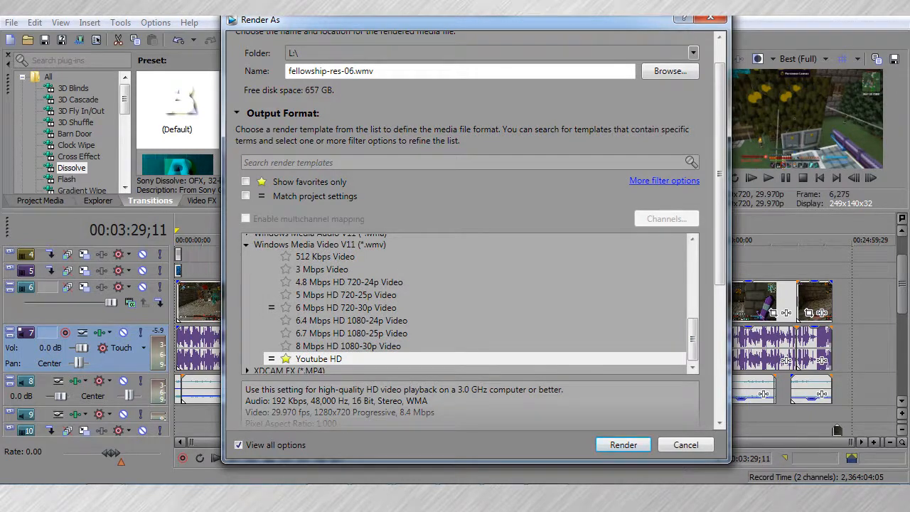
# Step: Compare the format details of the 6 Mbps HD 720-30p Video and Youtube HD render templates
pyautogui.click(346, 307)
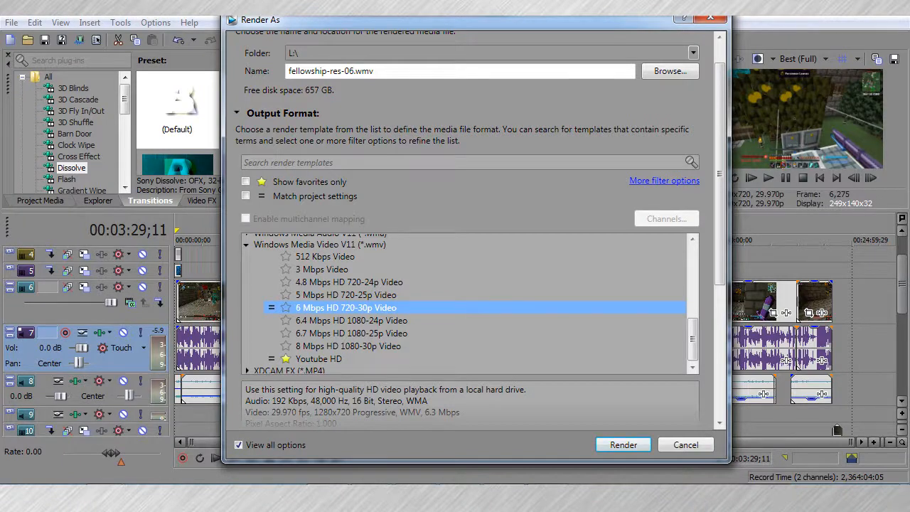
pyautogui.click(319, 359)
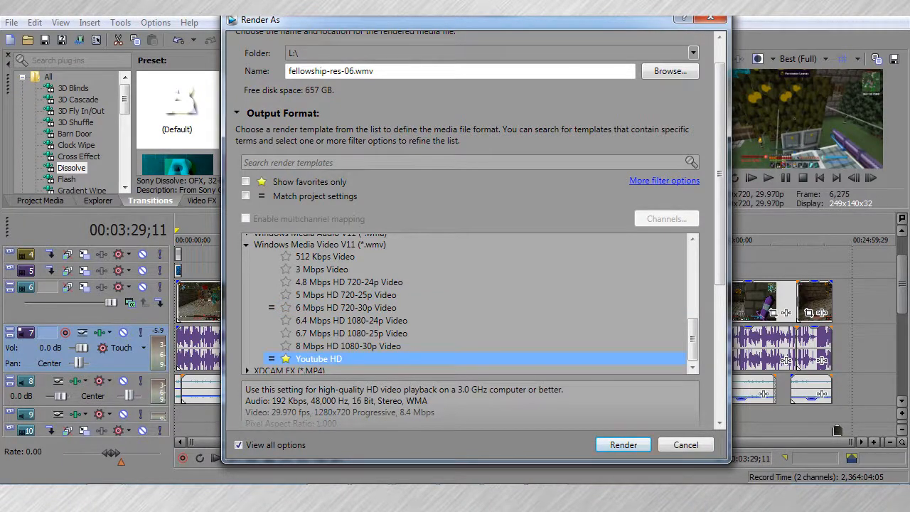
pyautogui.click(346, 308)
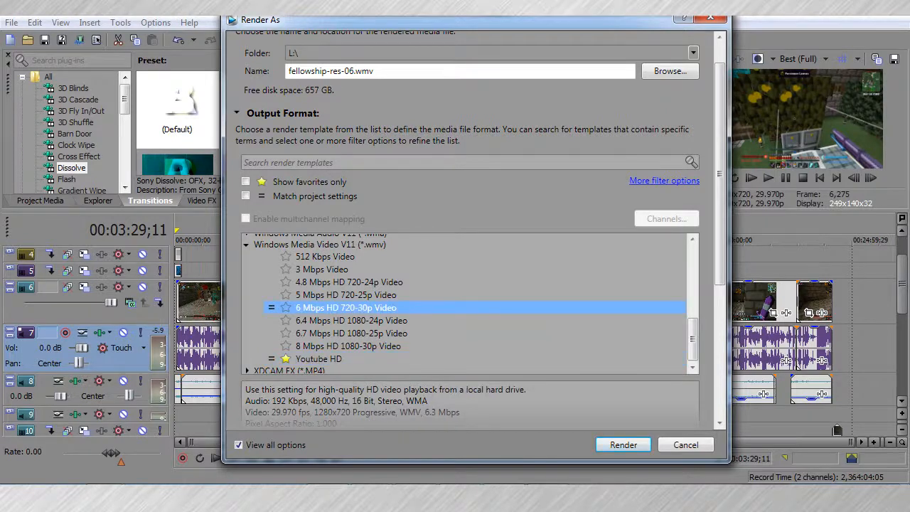
pyautogui.click(319, 358)
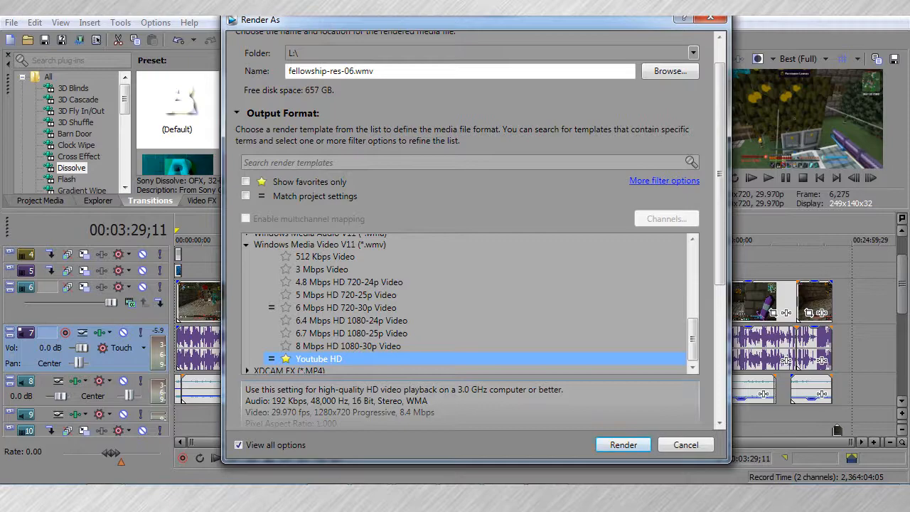
pyautogui.scroll(-2, 479, 230)
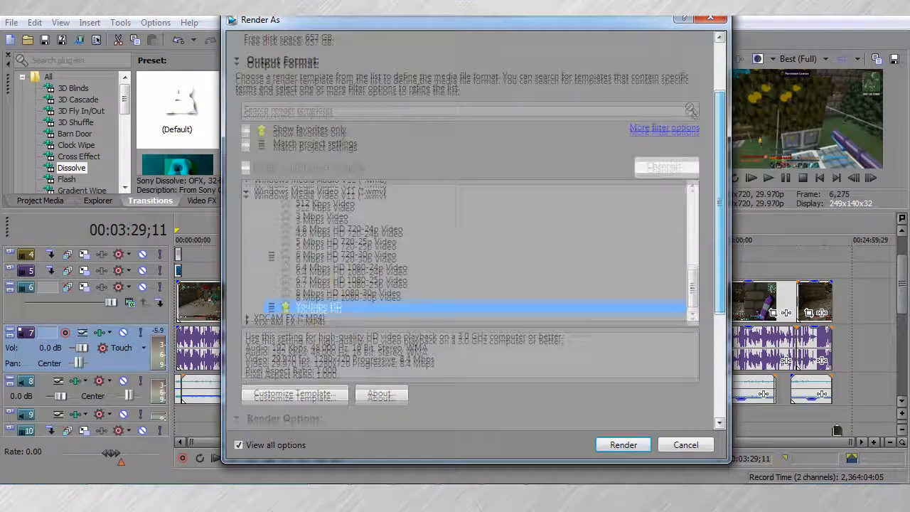
pyautogui.scroll(-2, 480, 230)
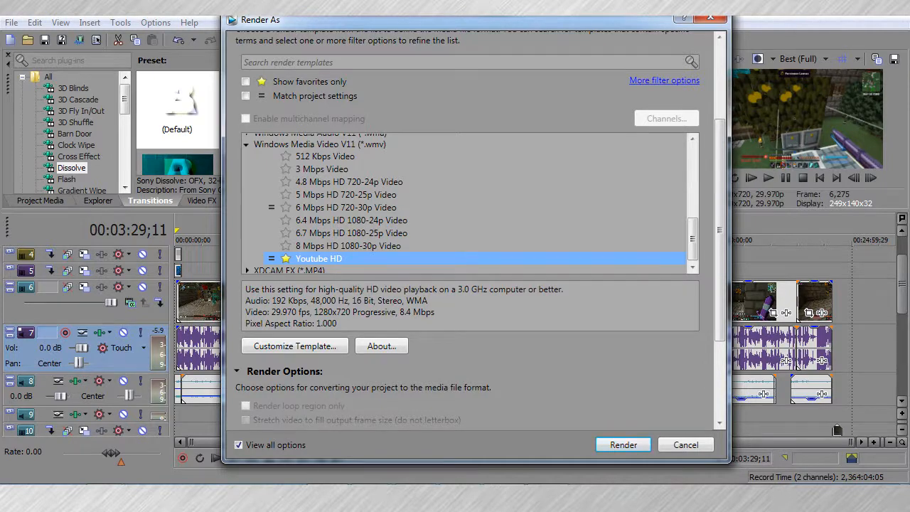
# Step: Customize the 6 Mbps HD 720-30p Video template with audio attributes of 192 kbps, 48 kHz, stereo (A/V) CBR and confirm
pyautogui.click(346, 208)
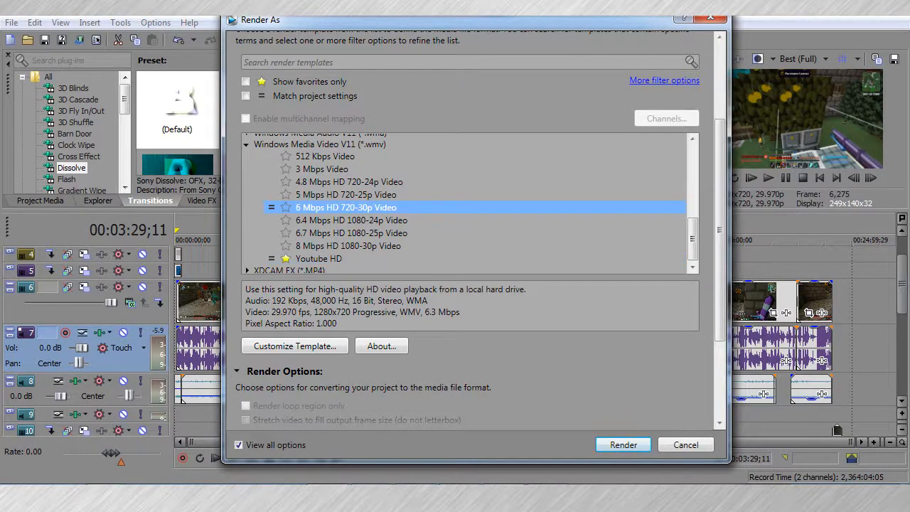
pyautogui.click(294, 346)
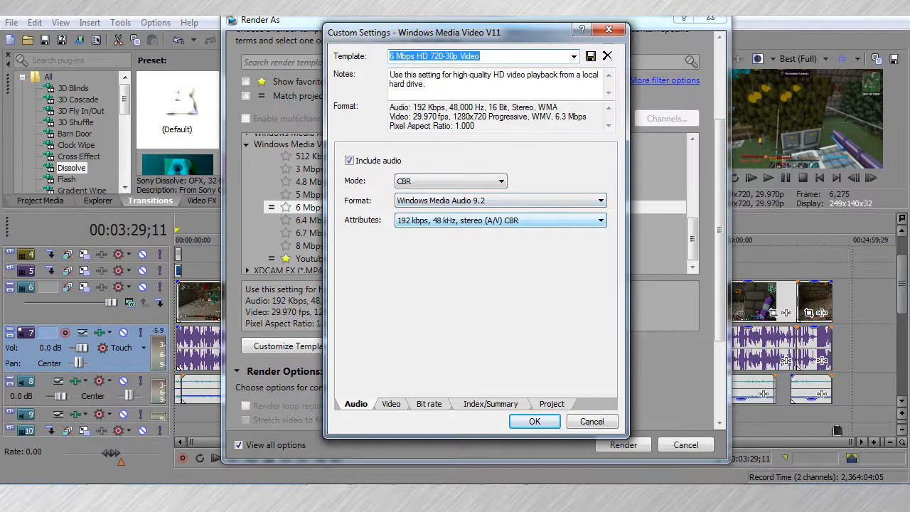
pyautogui.click(497, 220)
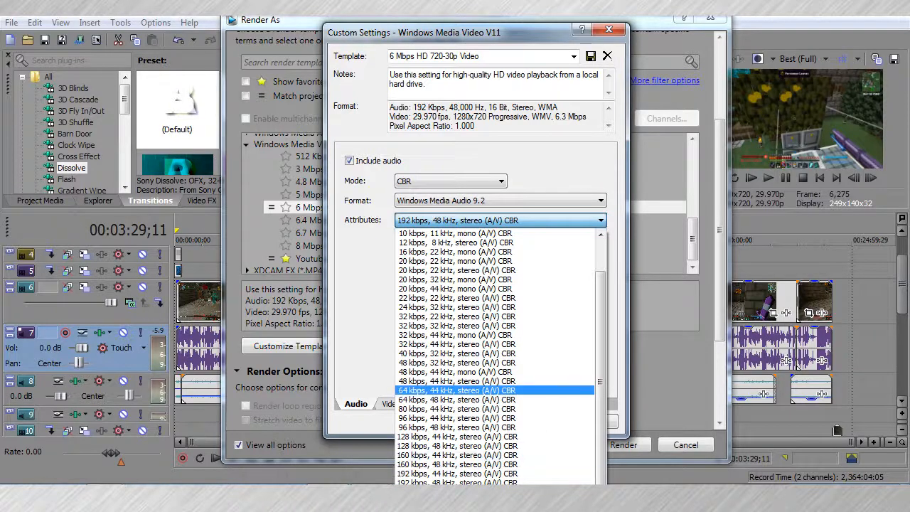
pyautogui.click(497, 481)
pyautogui.click(534, 421)
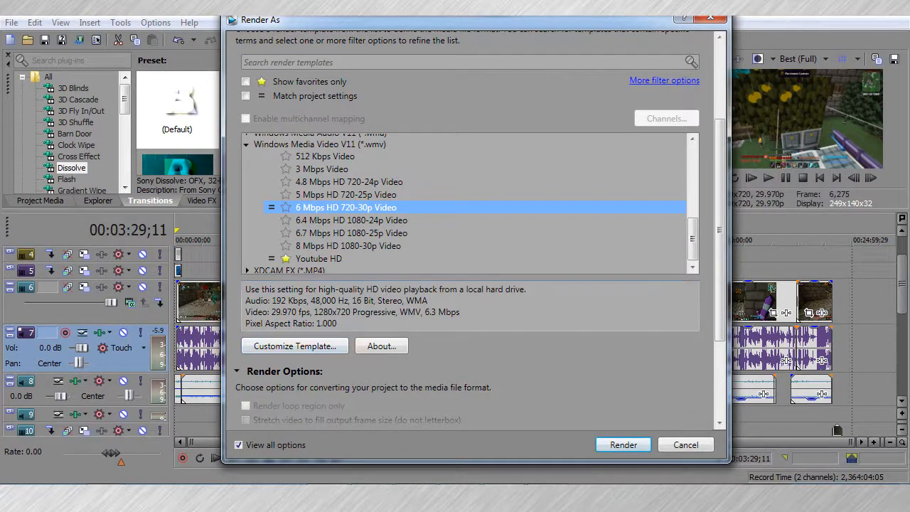
# Step: Select the Youtube HD template, restrict the template list to favorites again and close the render settings without rendering
pyautogui.click(319, 258)
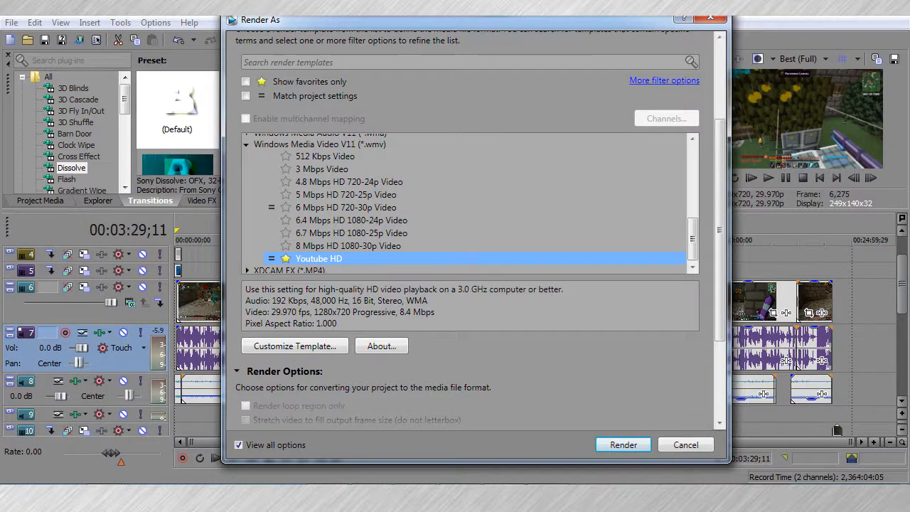
pyautogui.click(245, 82)
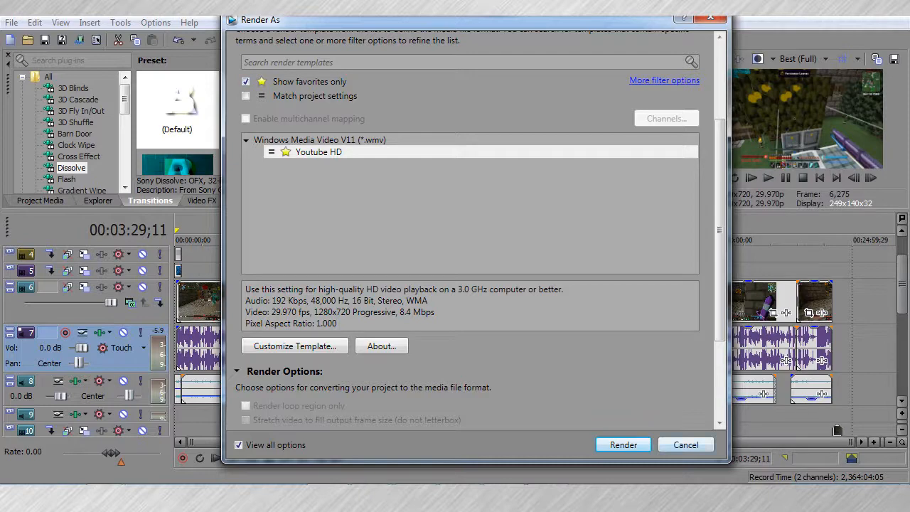
pyautogui.click(685, 445)
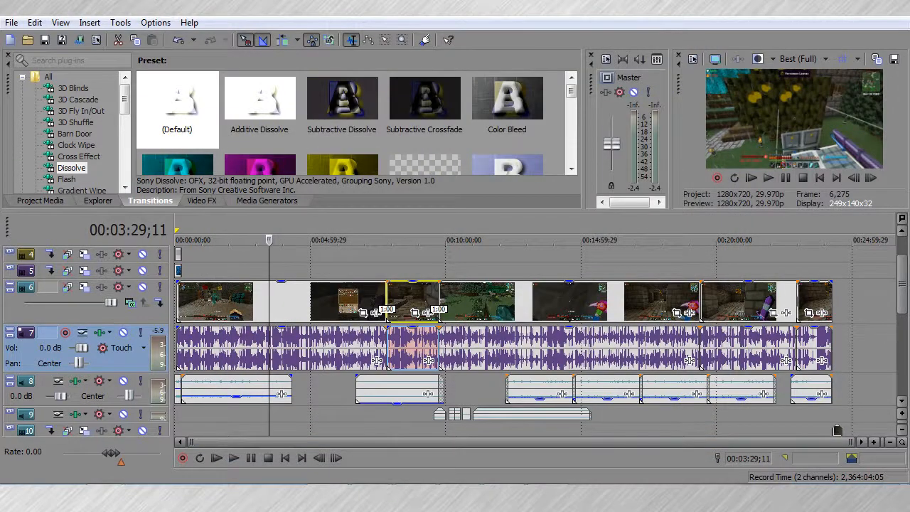